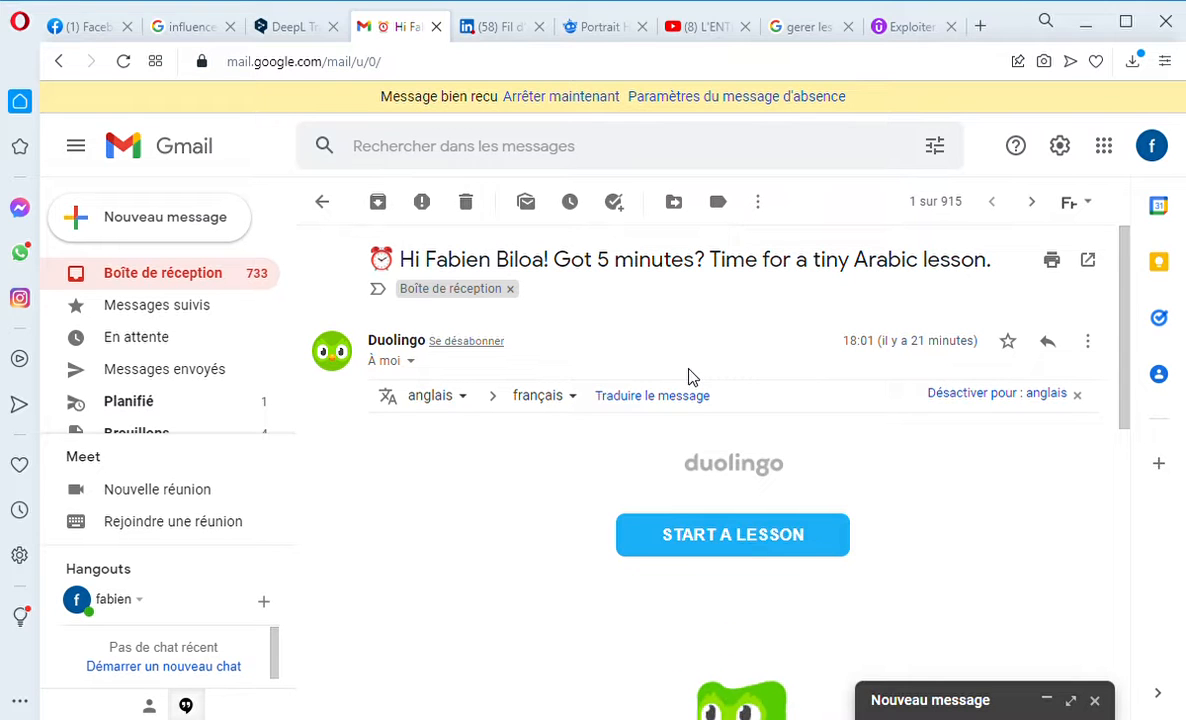
Open the settings for filters and blocked addresses, view the blank filter creation form, and dismiss it
{"action": "left_click", "coordinate": [160, 271]}
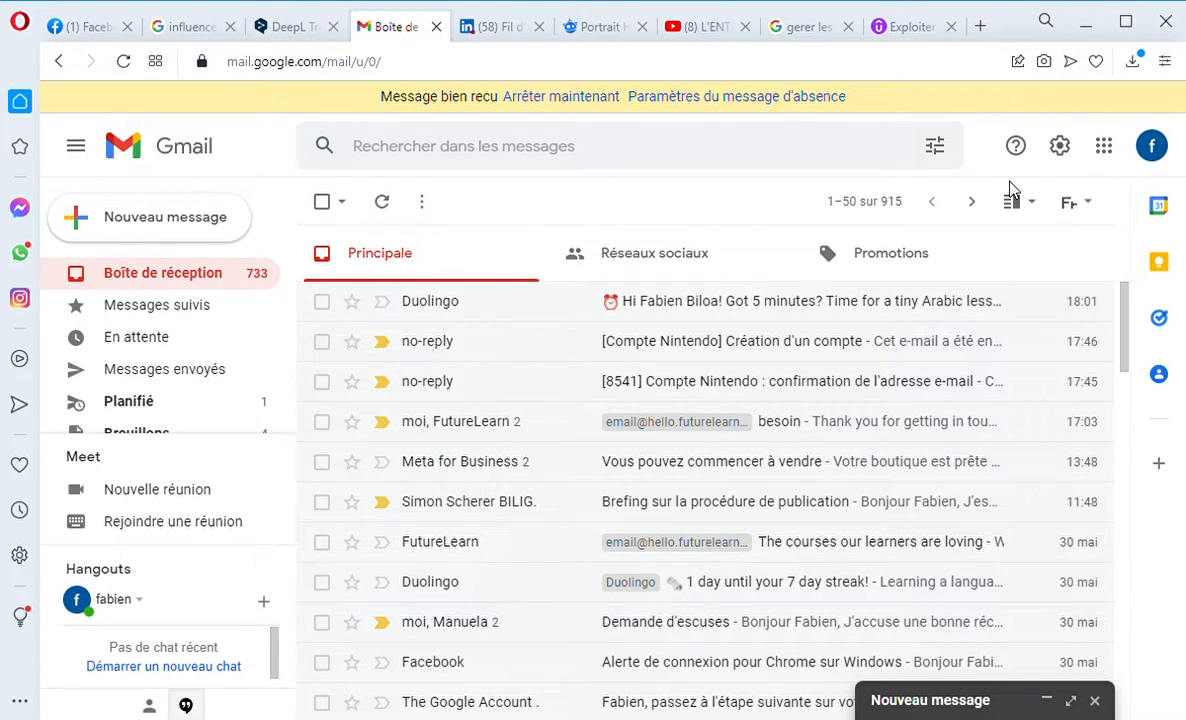
{"action": "left_click", "coordinate": [1066, 152]}
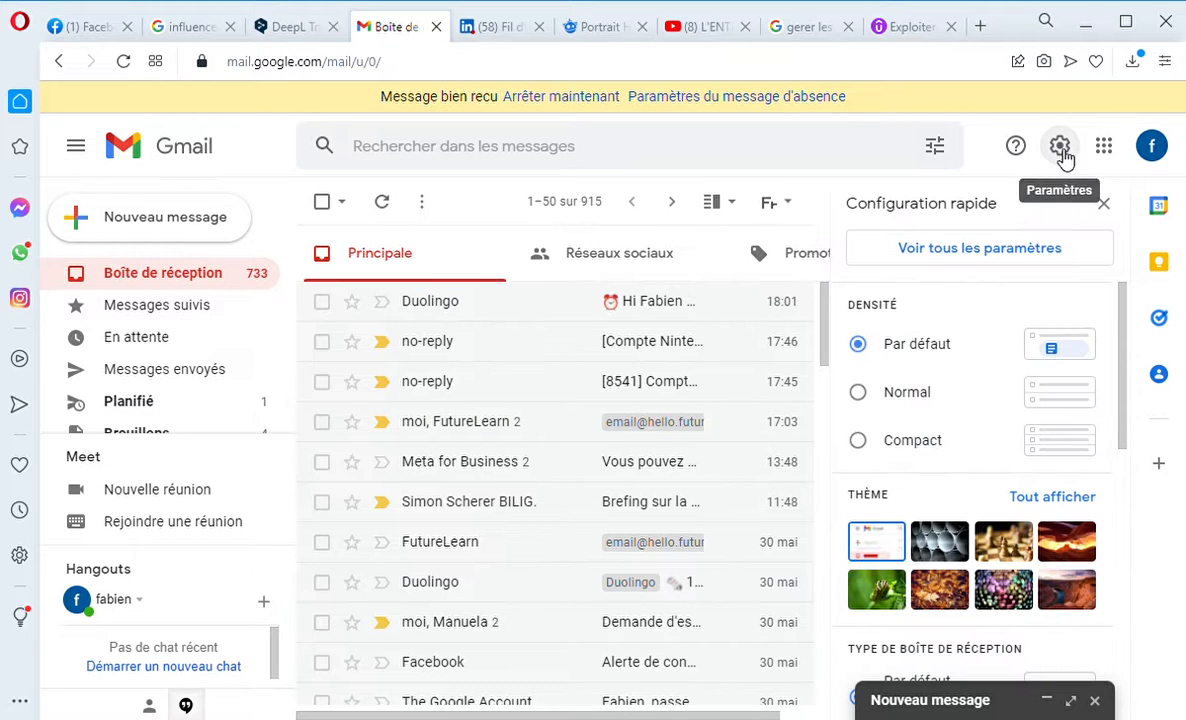
{"action": "left_click", "coordinate": [999, 257]}
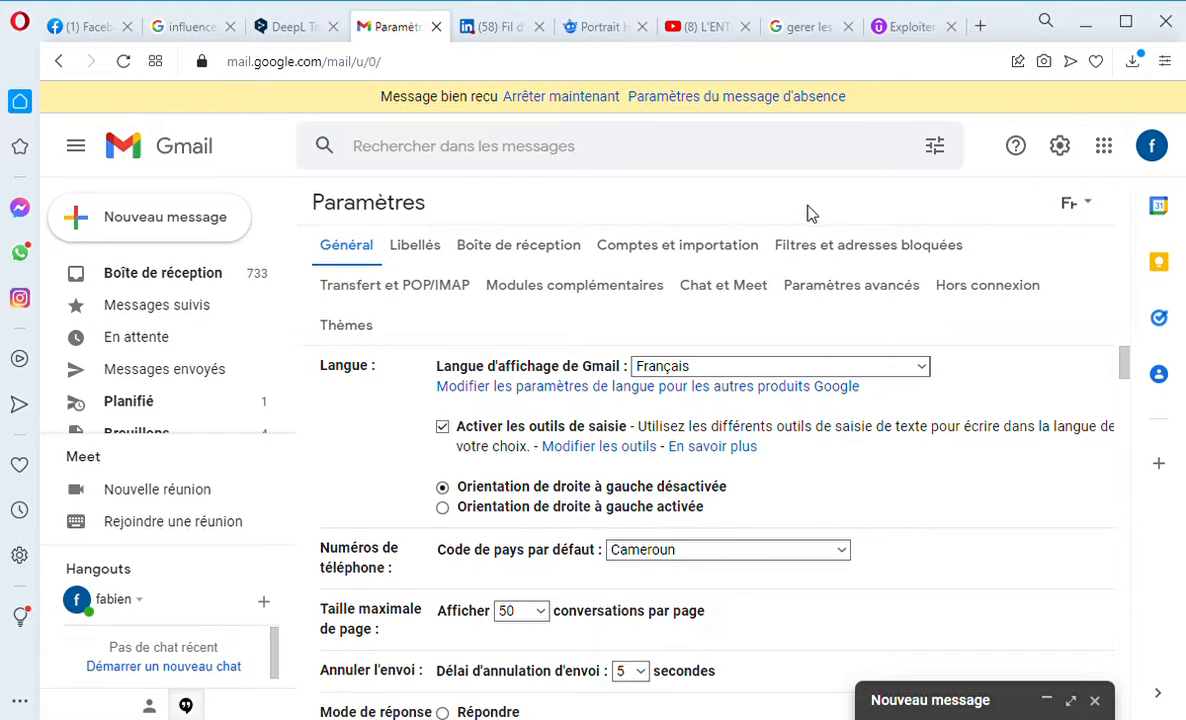
{"action": "left_click", "coordinate": [830, 250]}
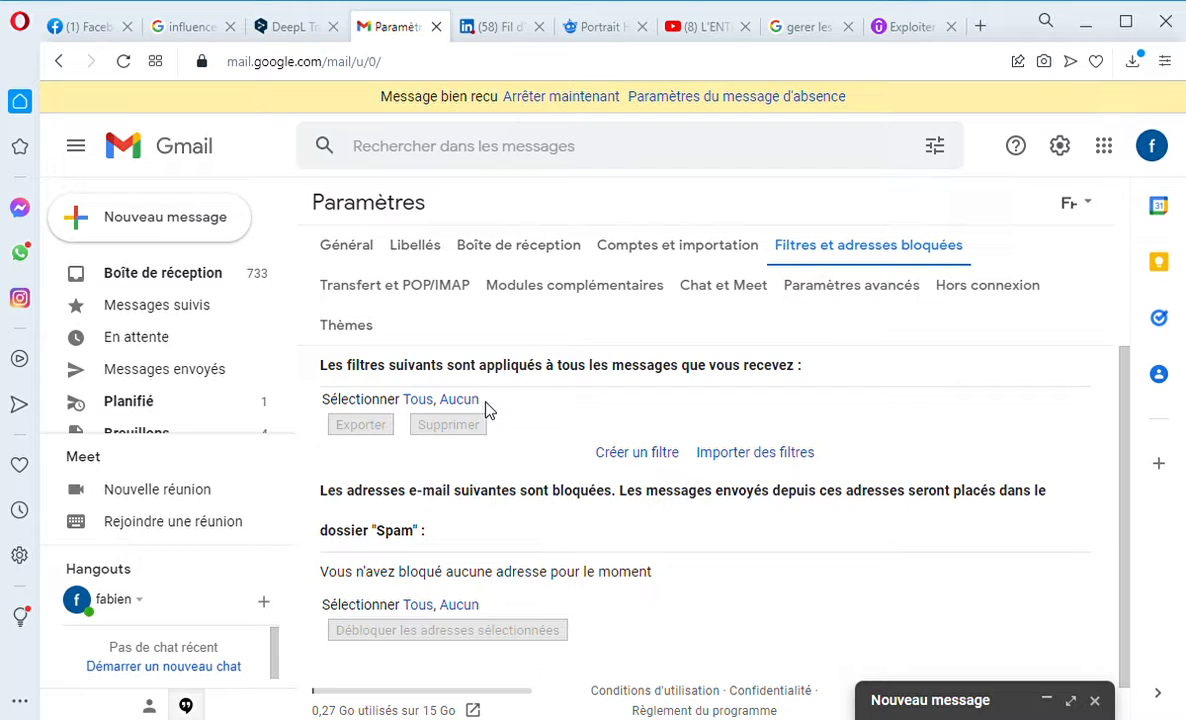
{"action": "left_click", "coordinate": [639, 456]}
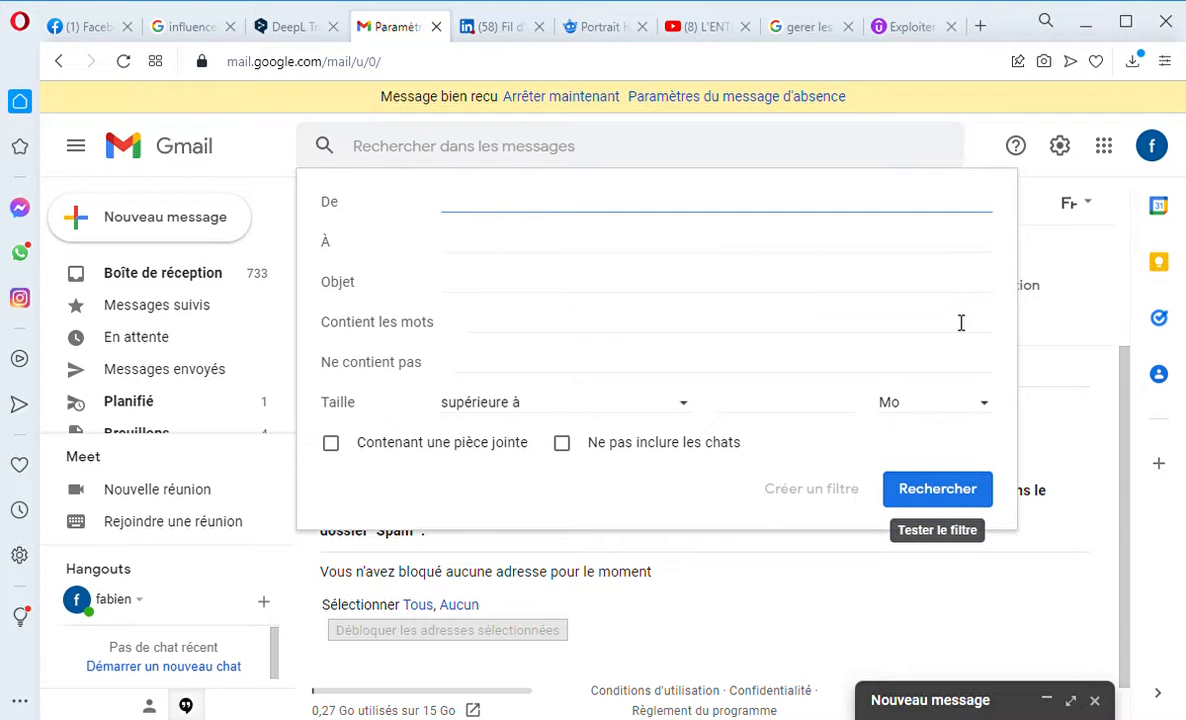
{"action": "left_click", "coordinate": [986, 135]}
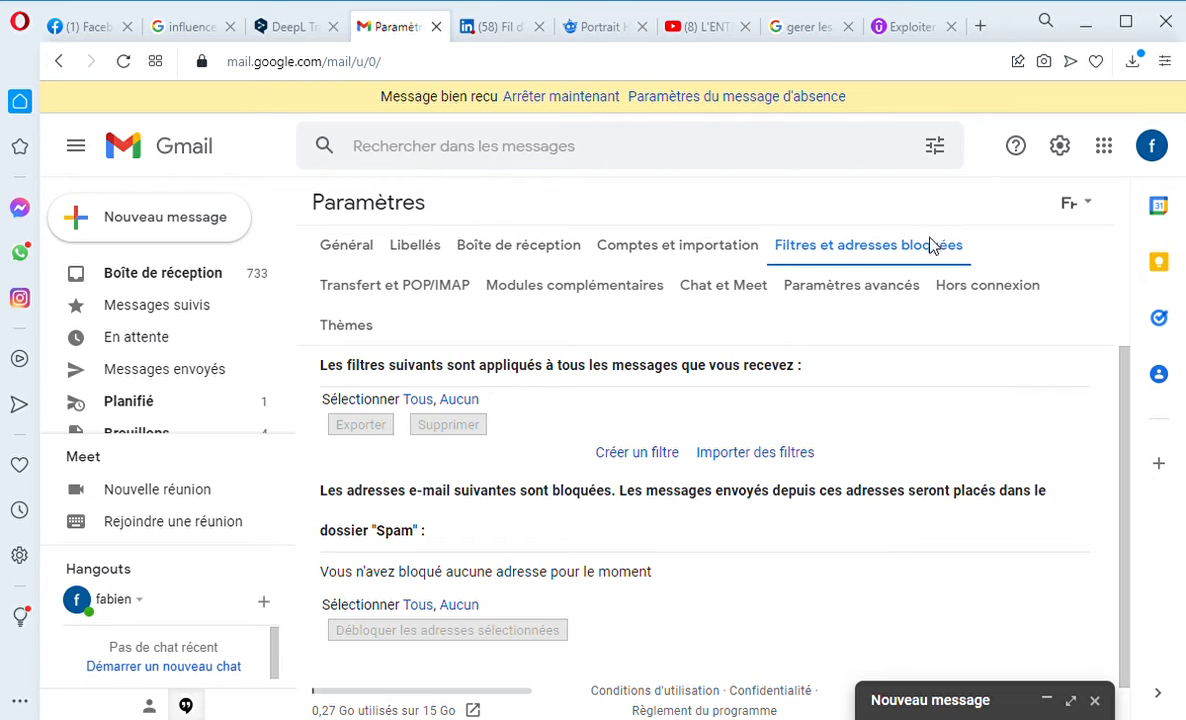
From the inbox message "Vous pouvez commencer à vendre" by Meta for Business, filter similar messages and search by its sender only
{"action": "left_click", "coordinate": [181, 279]}
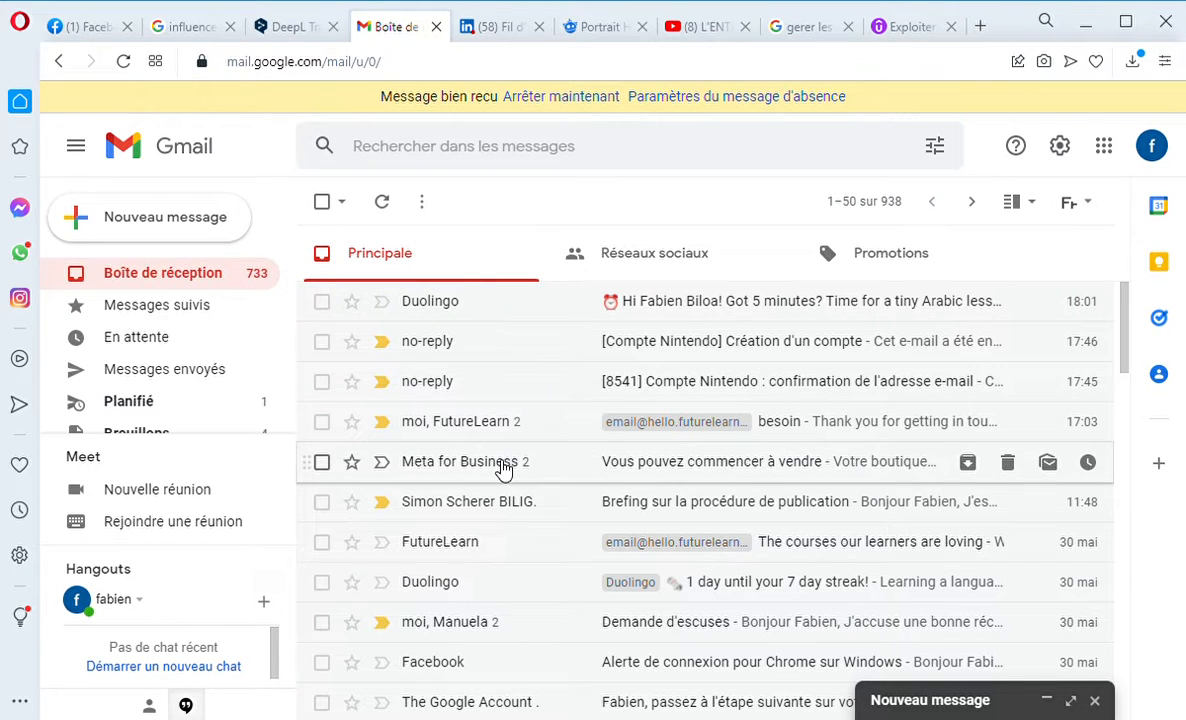
{"action": "mouse_move", "coordinate": [503, 470]}
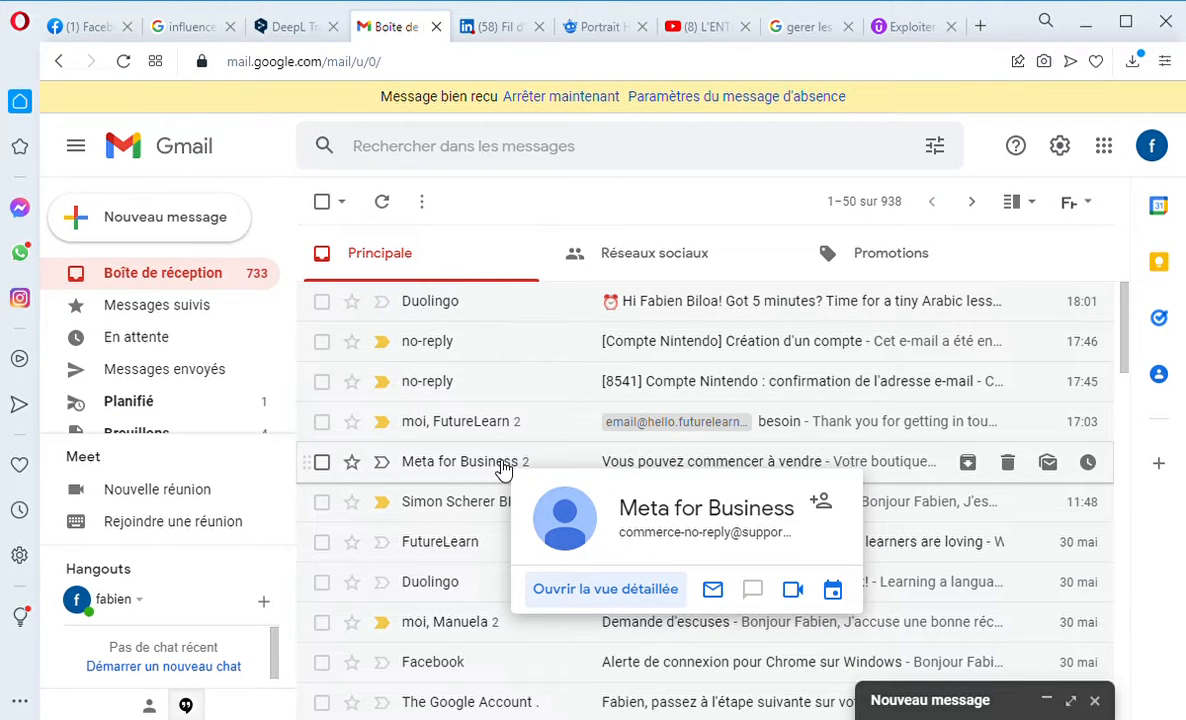
{"action": "left_click", "coordinate": [503, 470]}
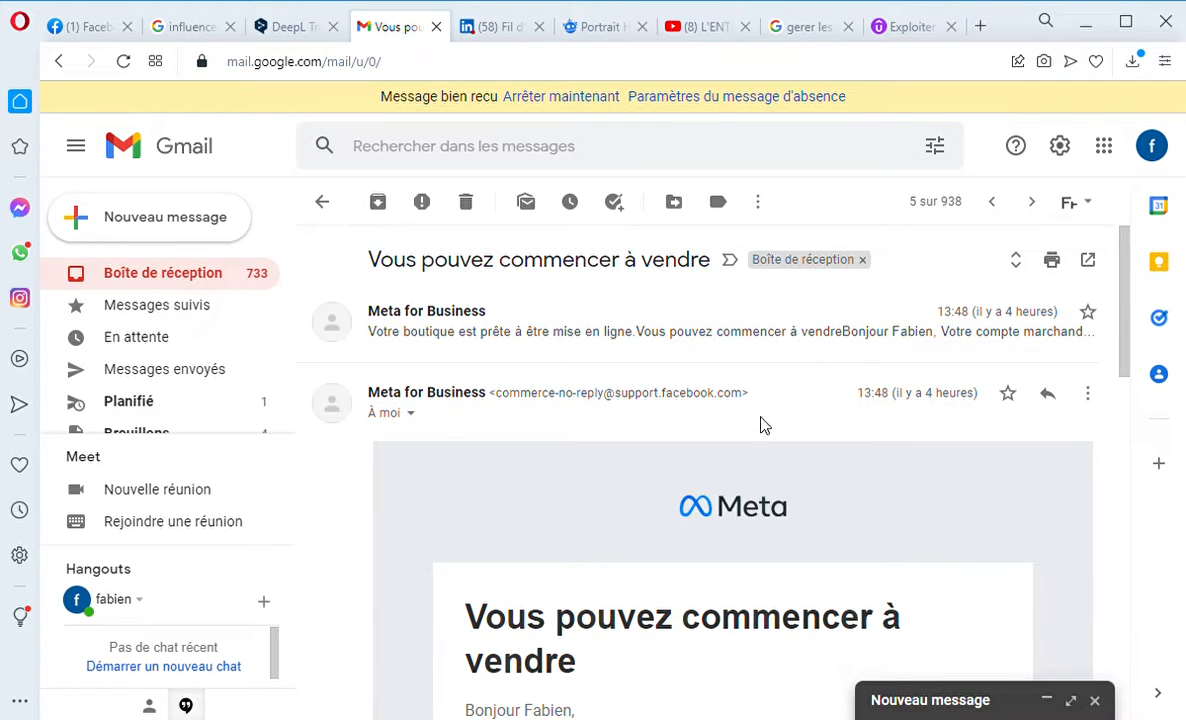
{"action": "left_click", "coordinate": [1090, 397]}
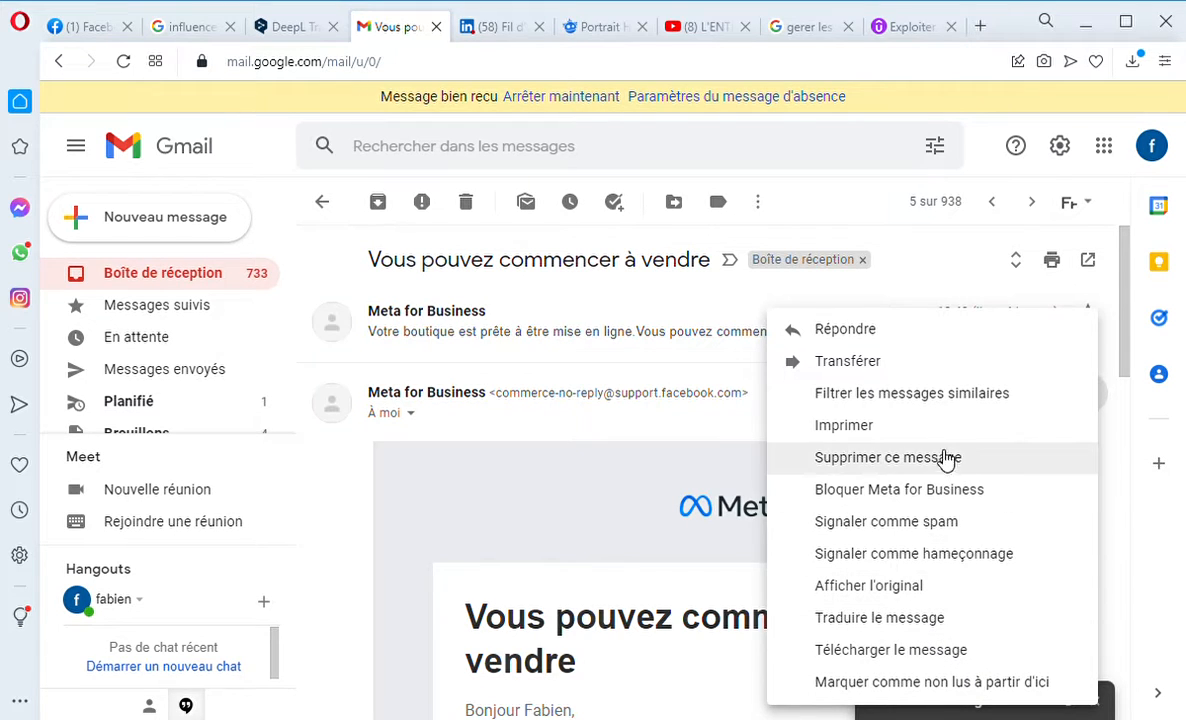
{"action": "left_click", "coordinate": [900, 400]}
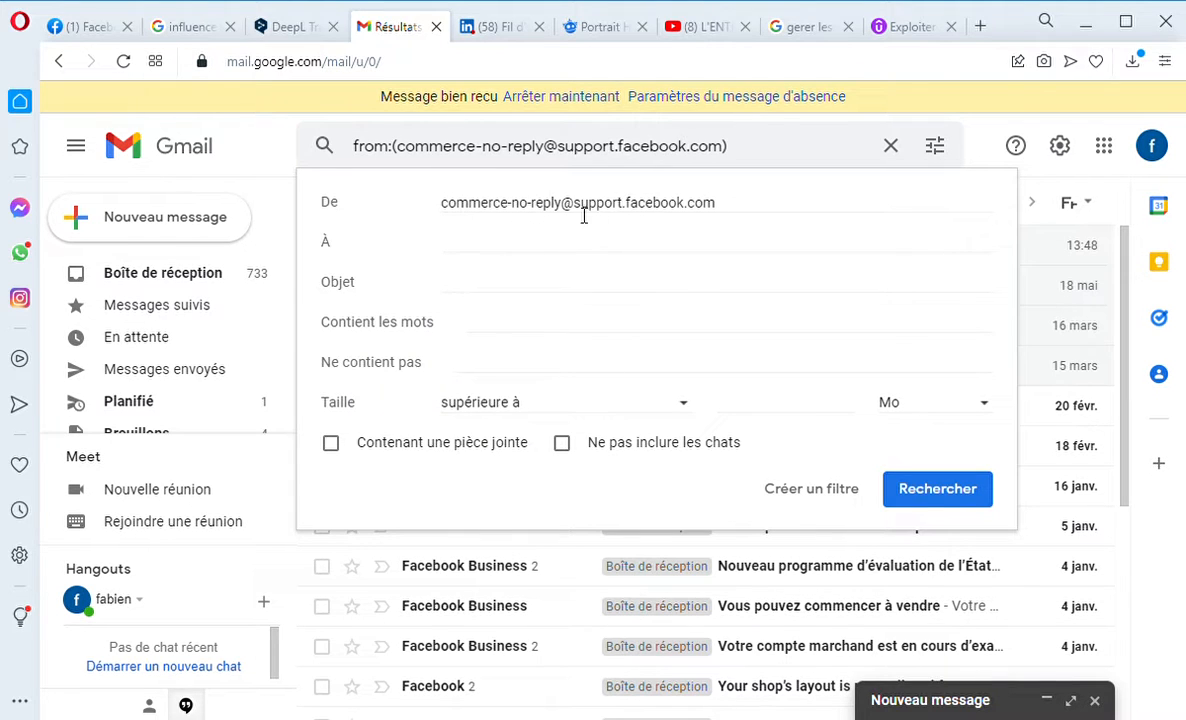
{"action": "left_click", "coordinate": [910, 497]}
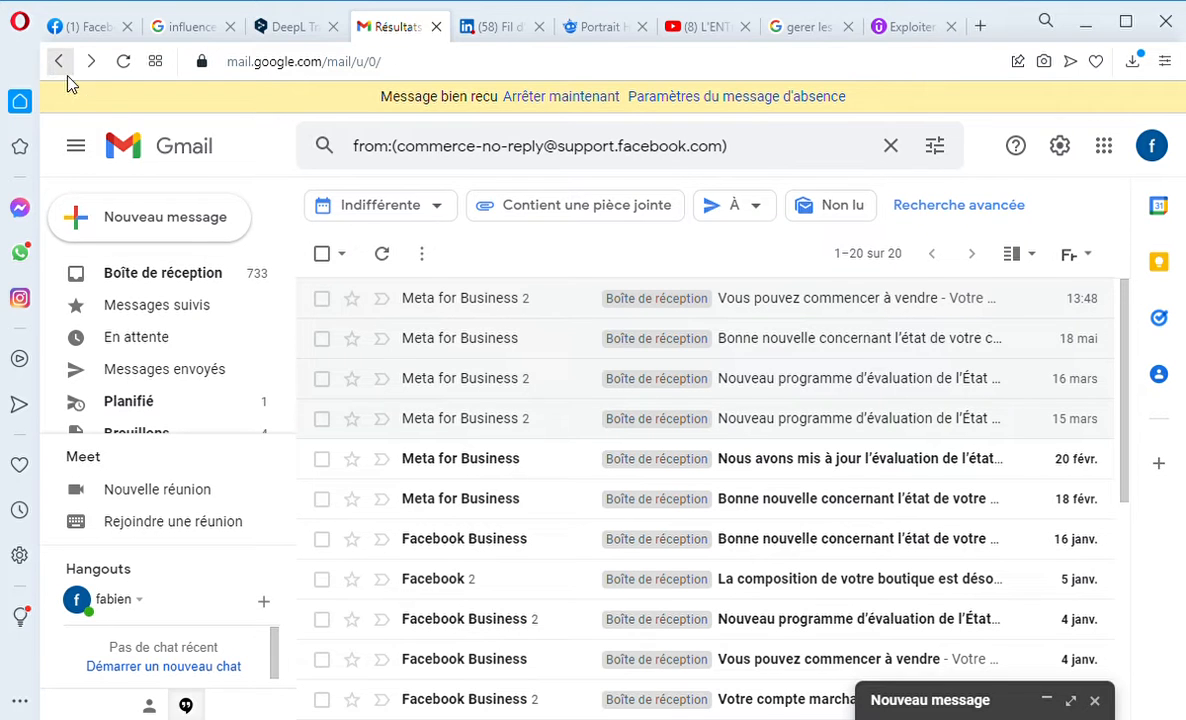
{"action": "scroll", "coordinate": [619, 326], "scroll_direction": "down", "scroll_amount": 1}
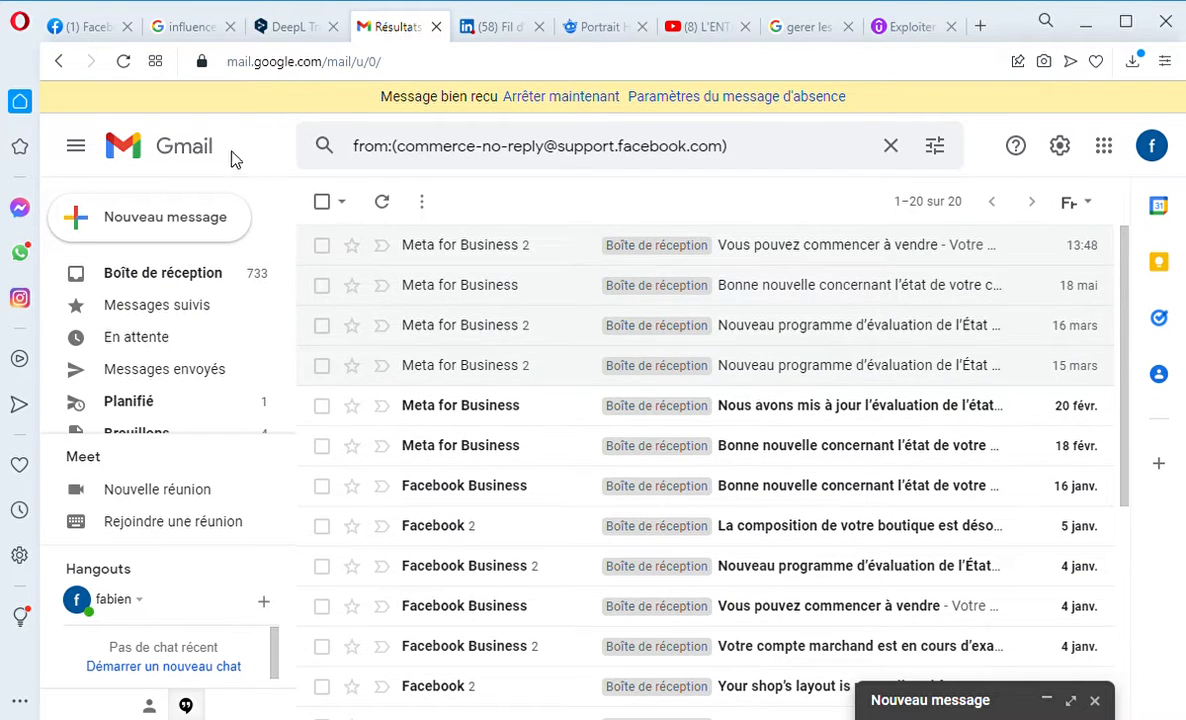
{"action": "left_click", "coordinate": [890, 146]}
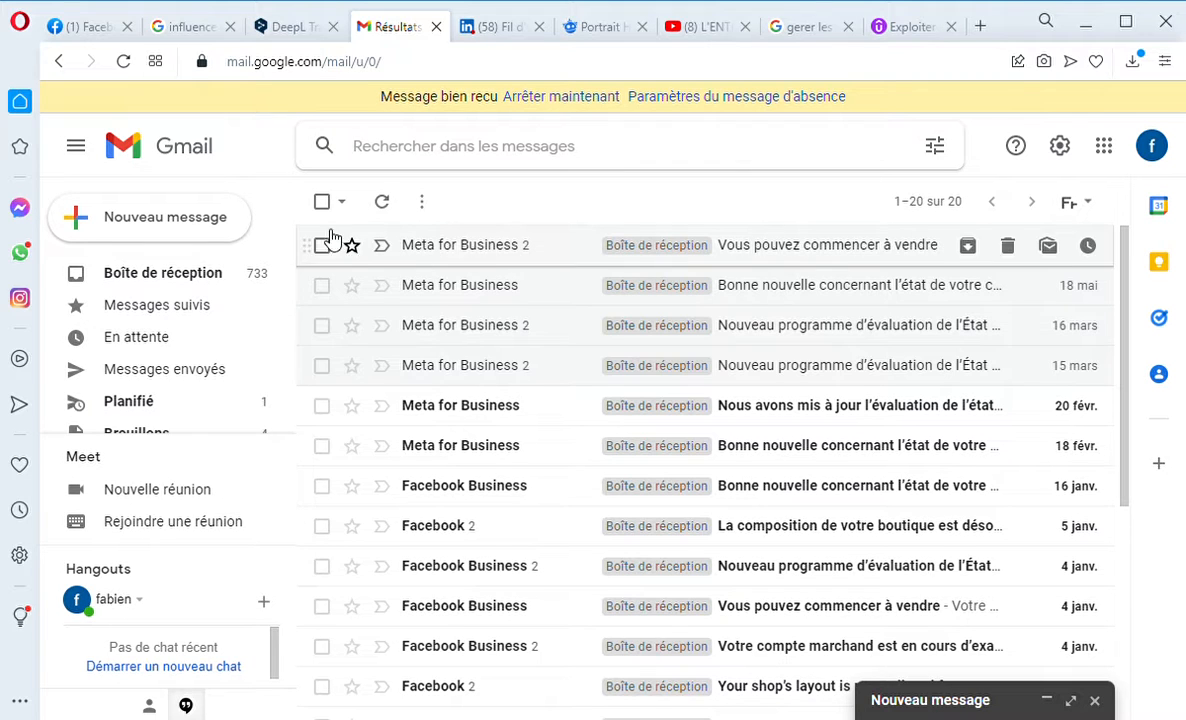
{"action": "left_click", "coordinate": [59, 62]}
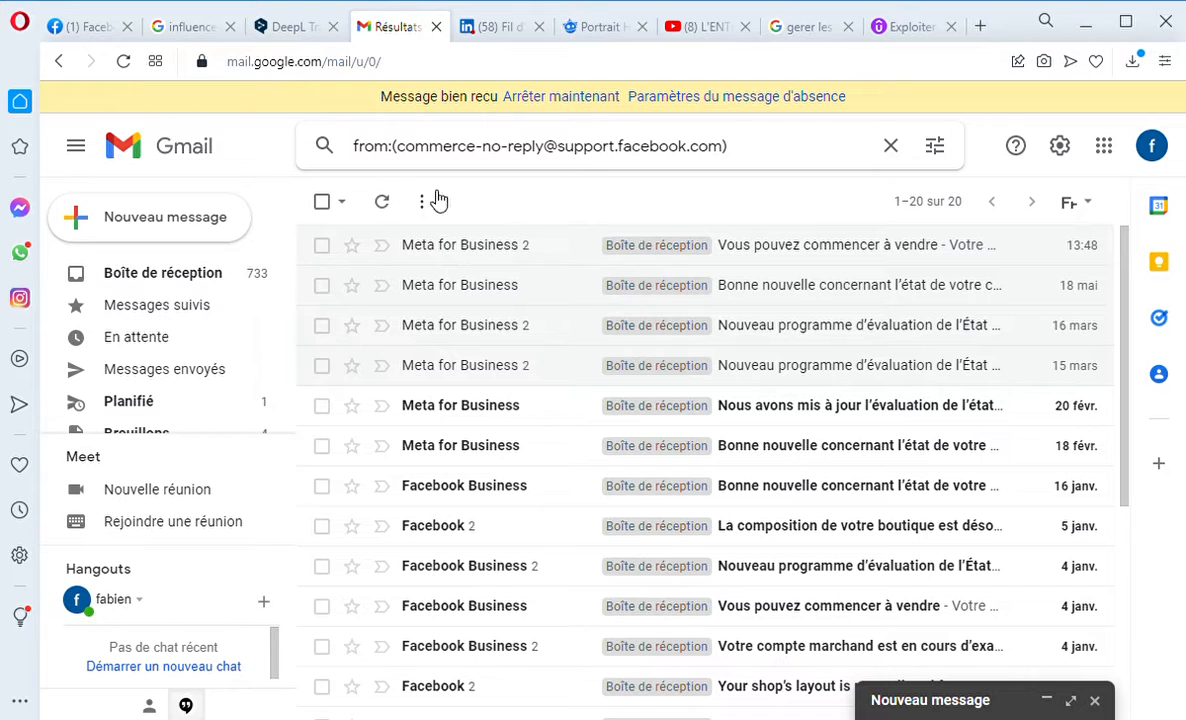
Filter messages similar to the inbox's "Vous pouvez commencer à vendre" email, searching for those containing the word "facture"
{"action": "left_click", "coordinate": [163, 262]}
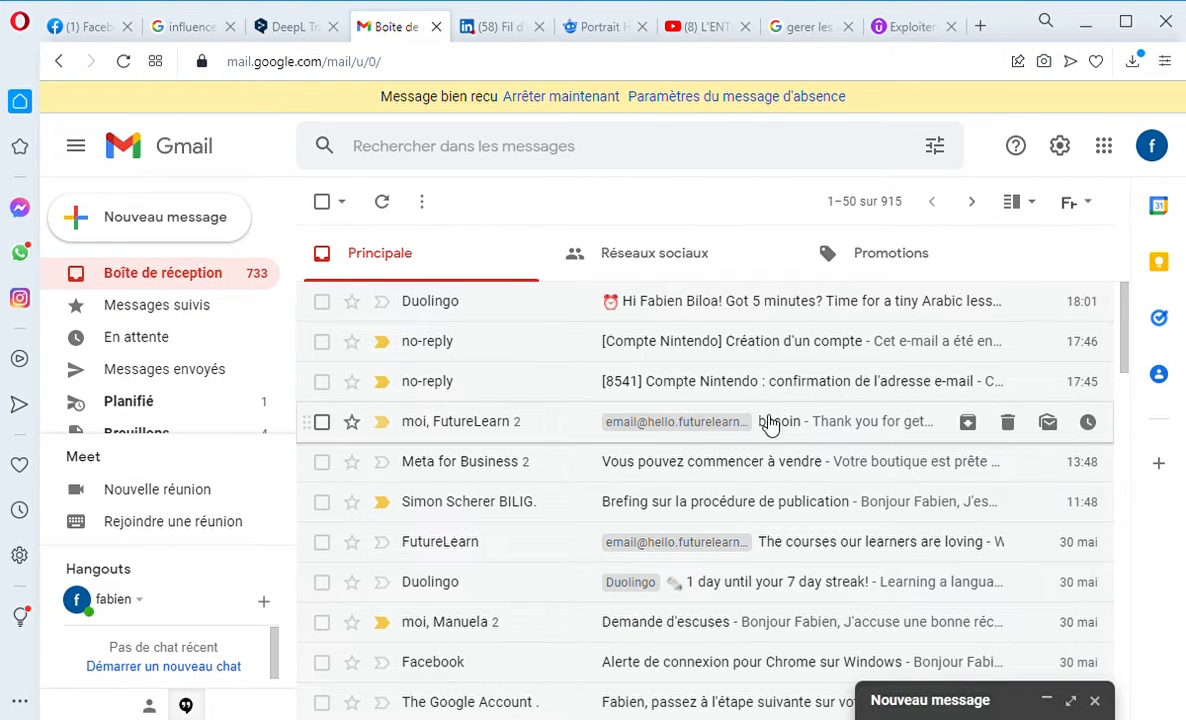
{"action": "left_click", "coordinate": [670, 474]}
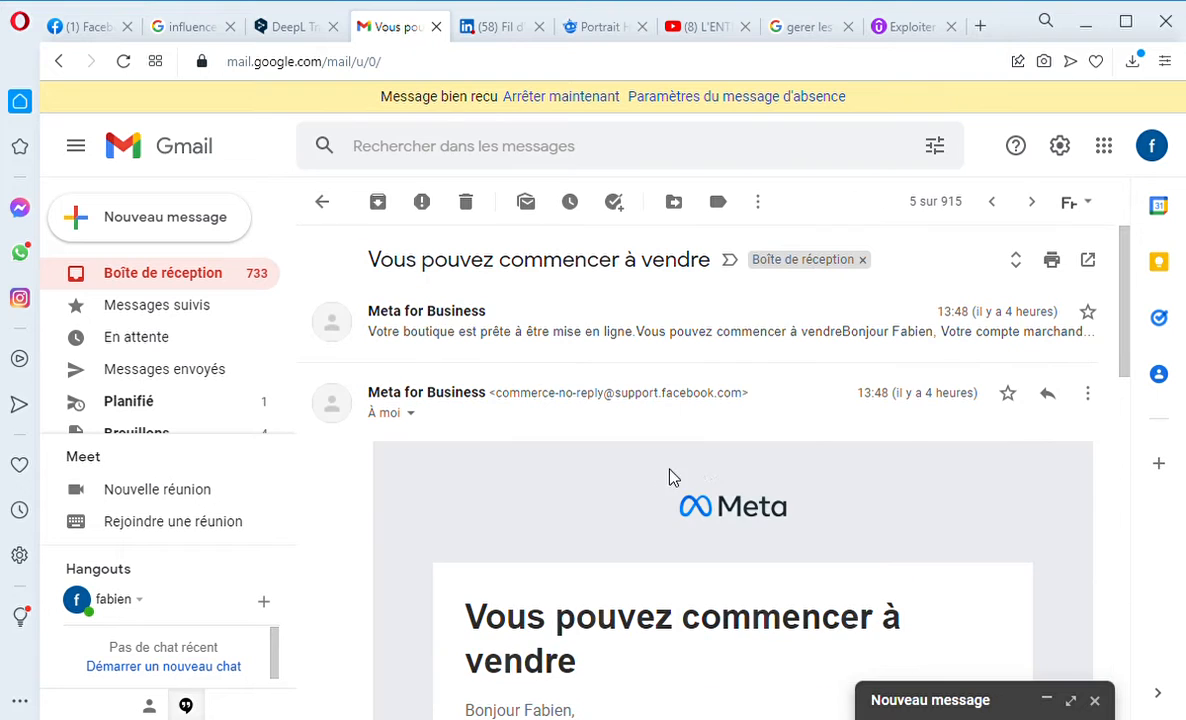
{"action": "left_click", "coordinate": [1090, 396]}
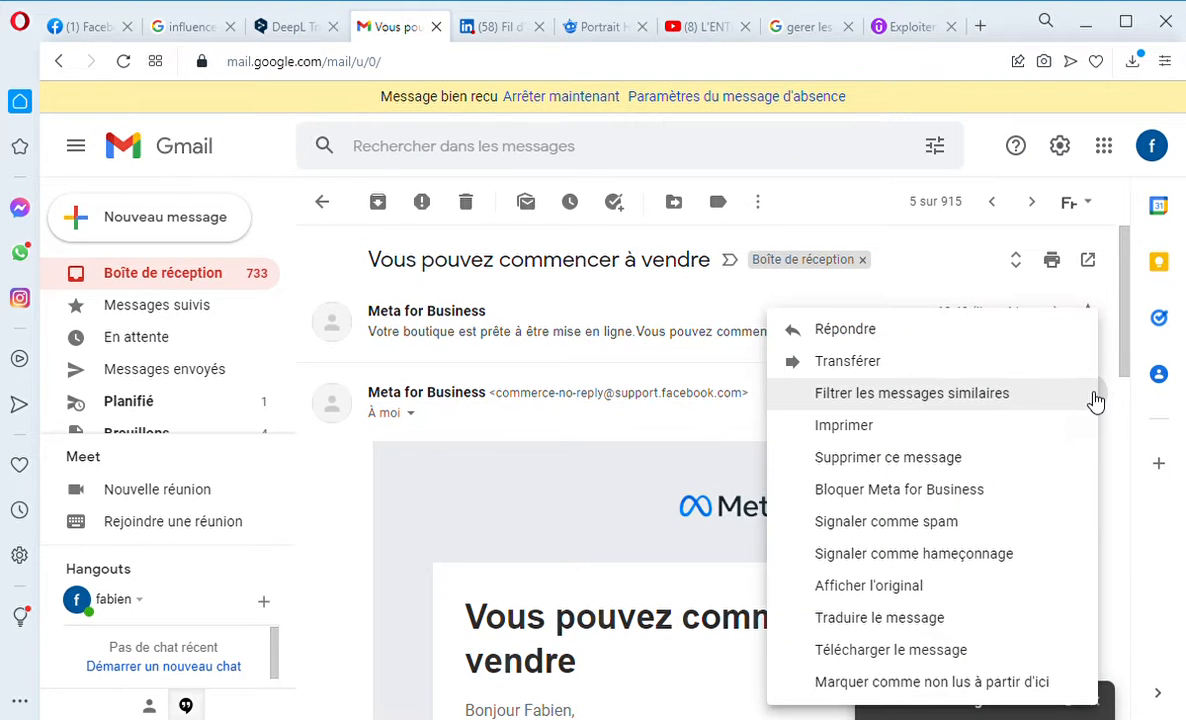
{"action": "left_click", "coordinate": [961, 401]}
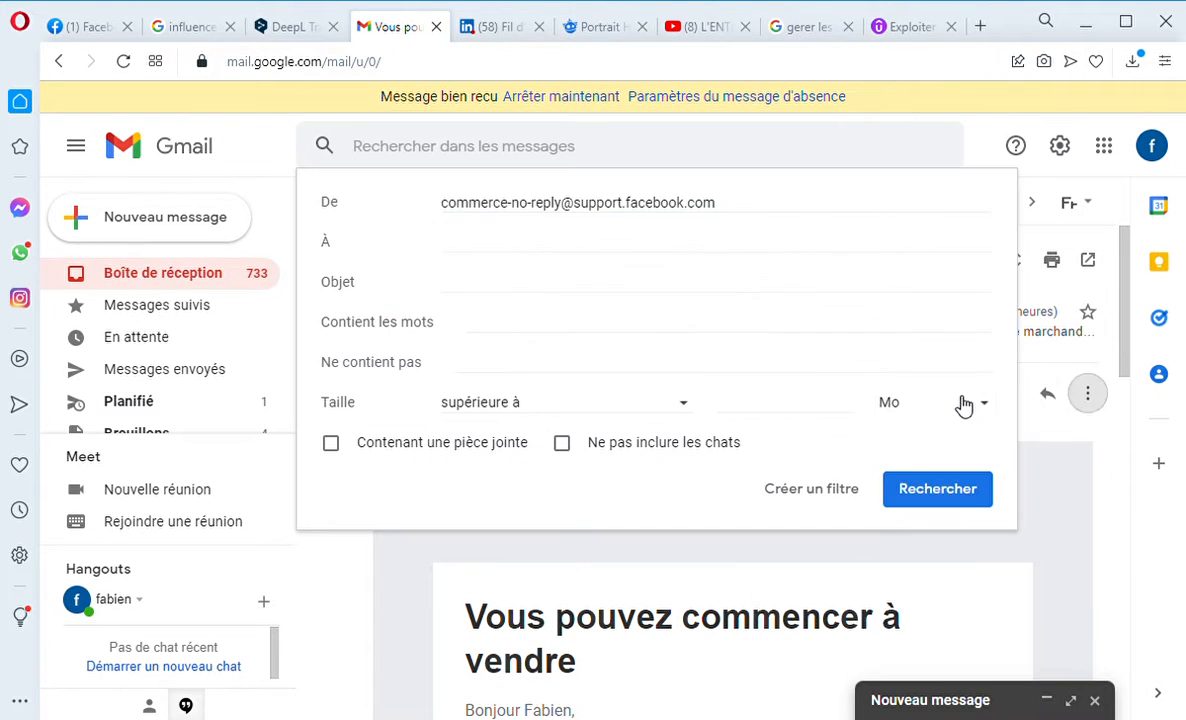
{"action": "left_click", "coordinate": [535, 330]}
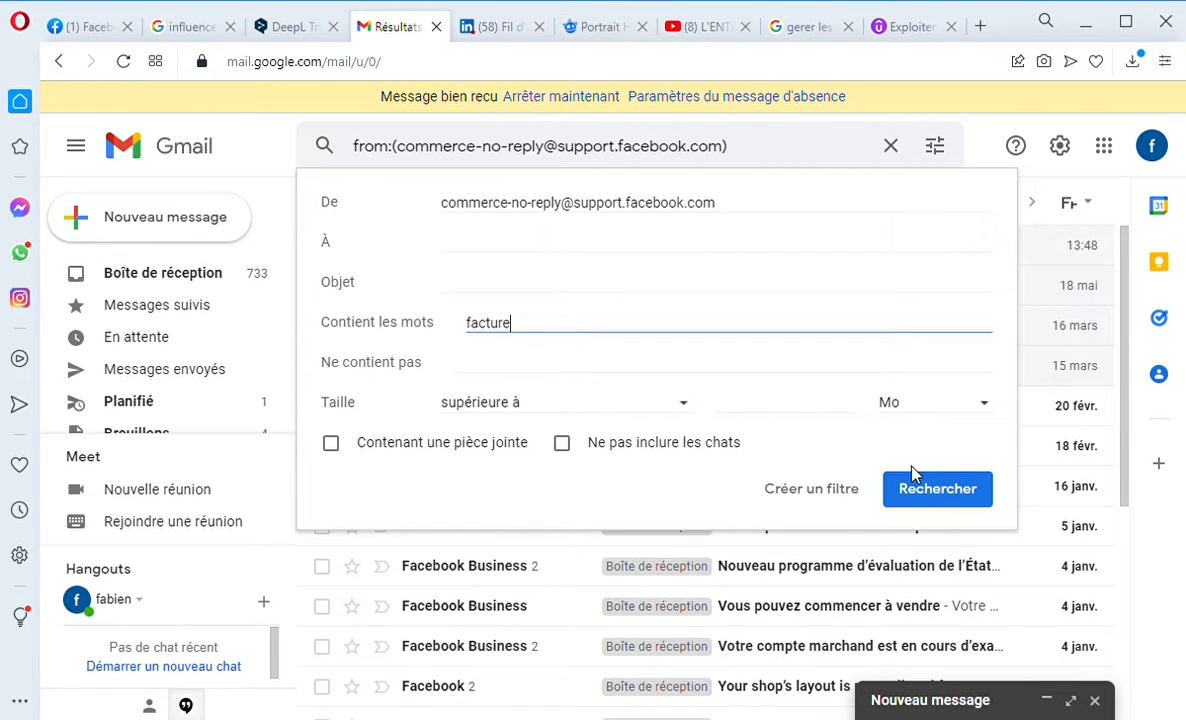
{"action": "left_click", "coordinate": [935, 488]}
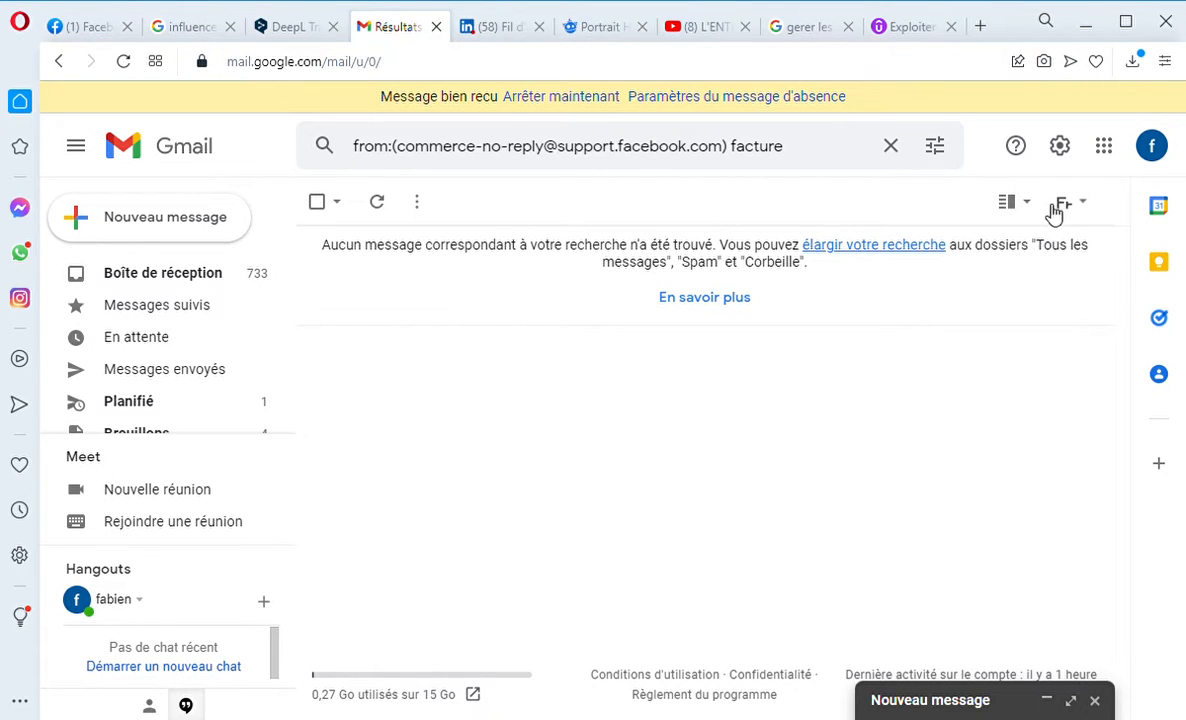
Return to the inbox and open the message "1 day until your 7 day streak!" under the Duolingo label
{"action": "left_click", "coordinate": [163, 274]}
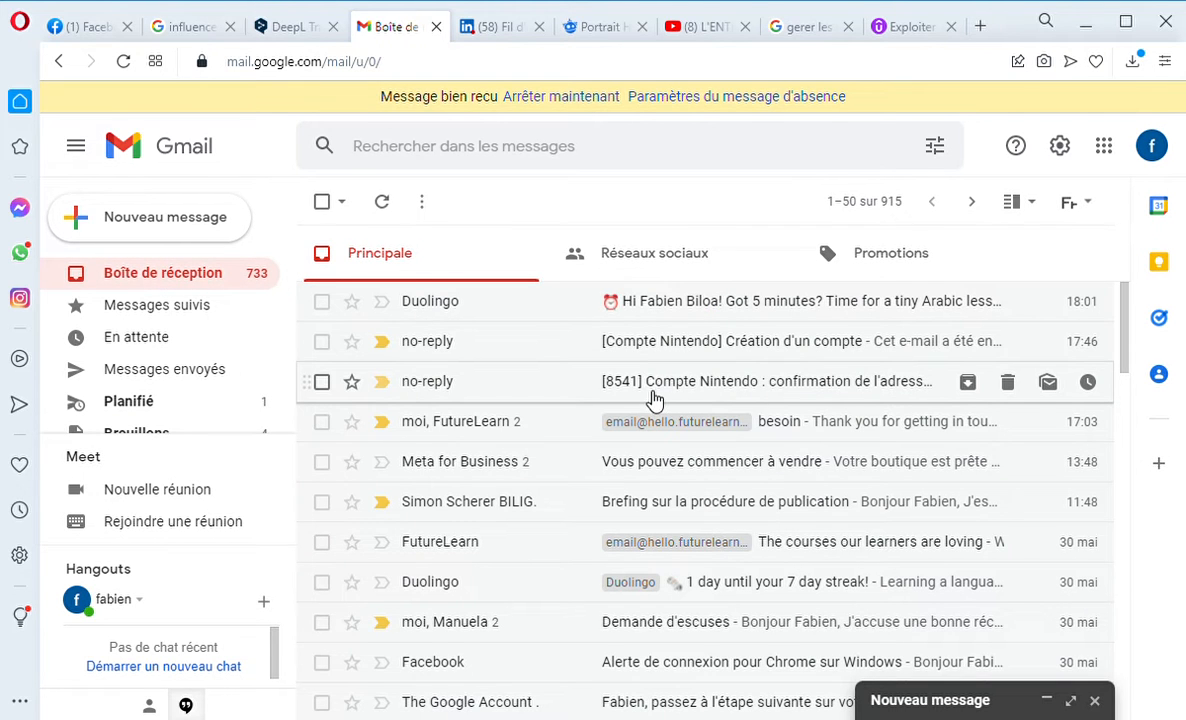
{"action": "scroll", "coordinate": [265, 381], "scroll_direction": "down", "scroll_amount": 2}
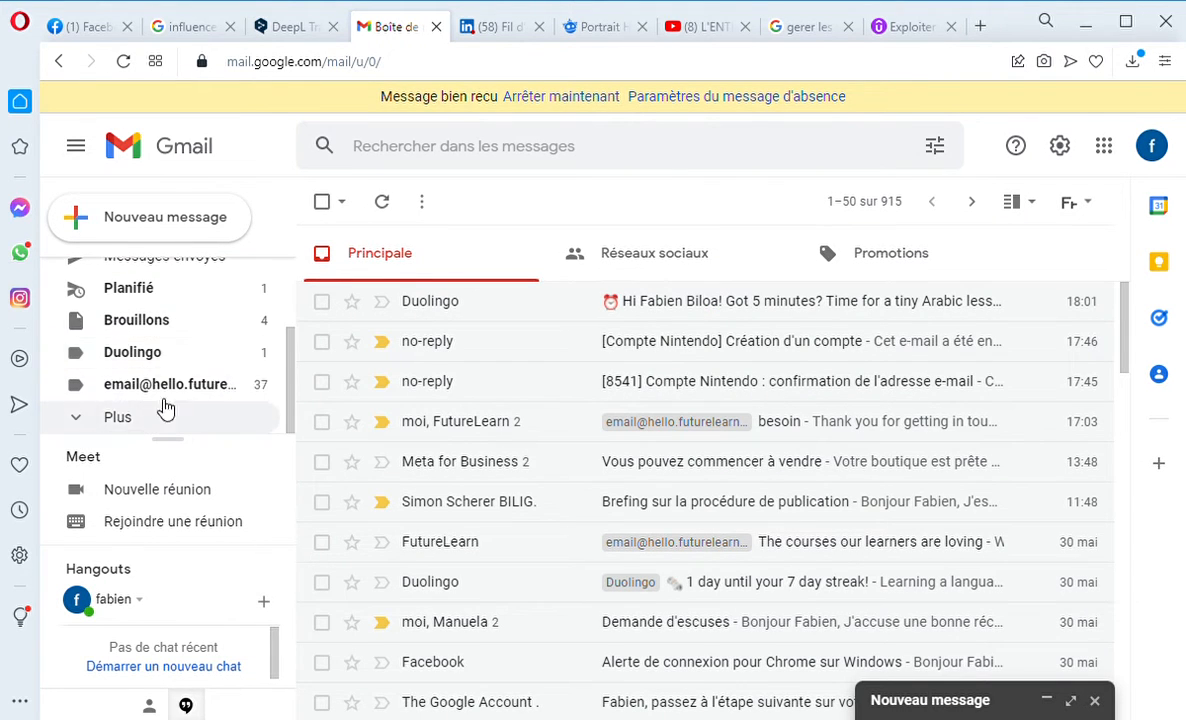
{"action": "left_click", "coordinate": [150, 360]}
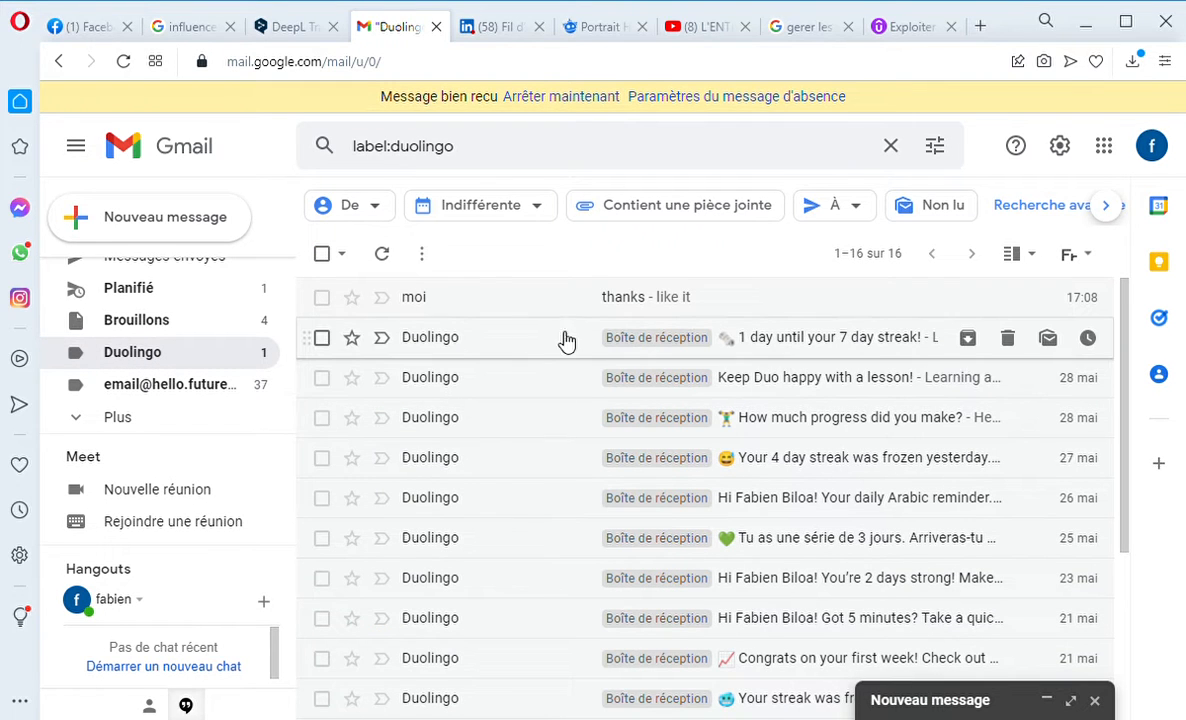
{"action": "left_click", "coordinate": [405, 340]}
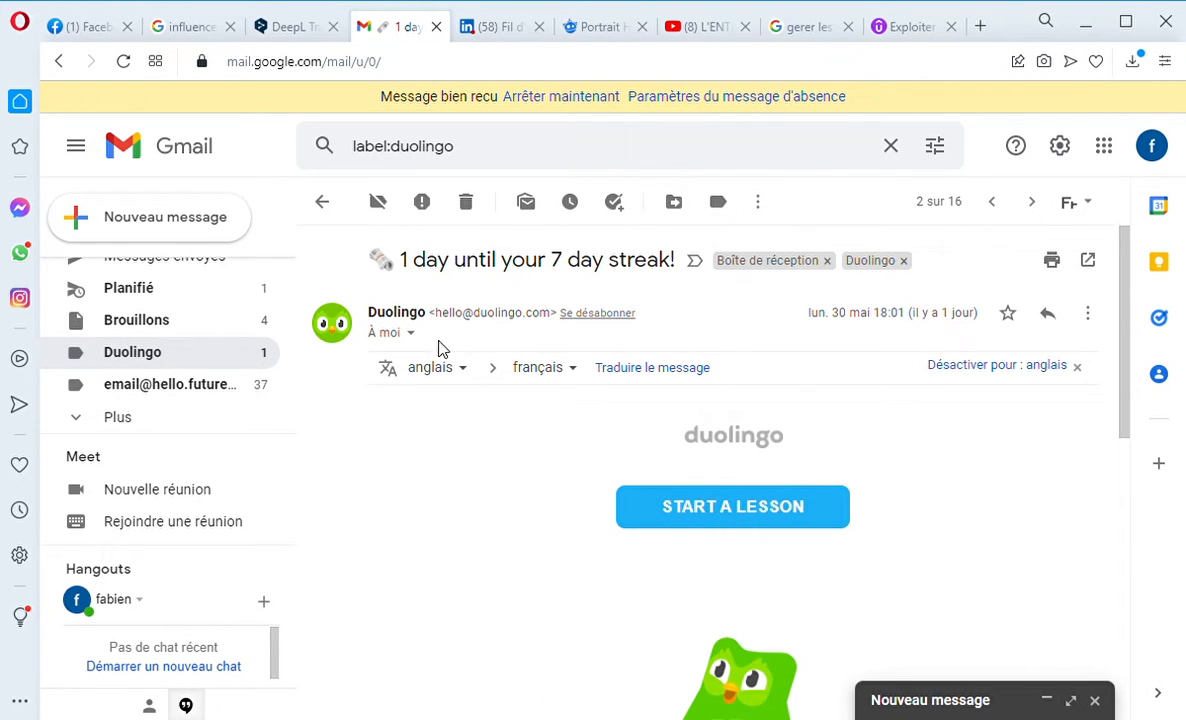
Filter messages similar to the open Duolingo email, search for those containing the word "lesson", and look through the list
{"action": "left_click", "coordinate": [1096, 324]}
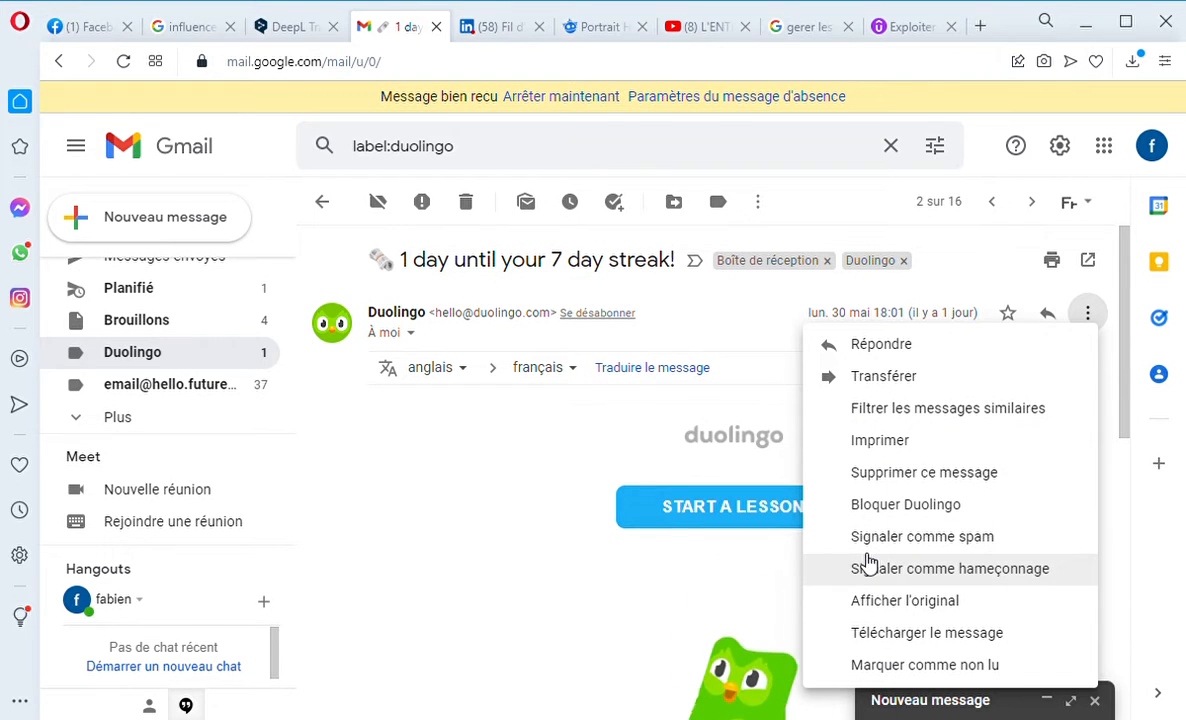
{"action": "left_click", "coordinate": [896, 418]}
{"action": "left_click", "coordinate": [490, 323]}
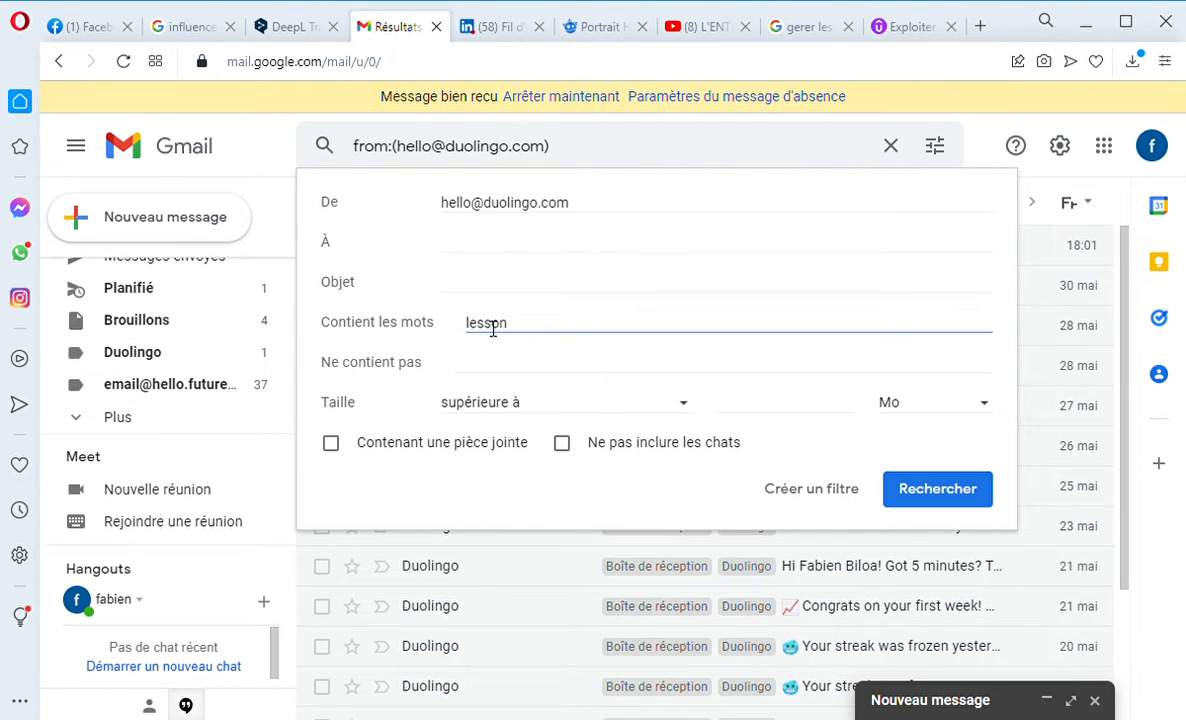
{"action": "left_click", "coordinate": [921, 489]}
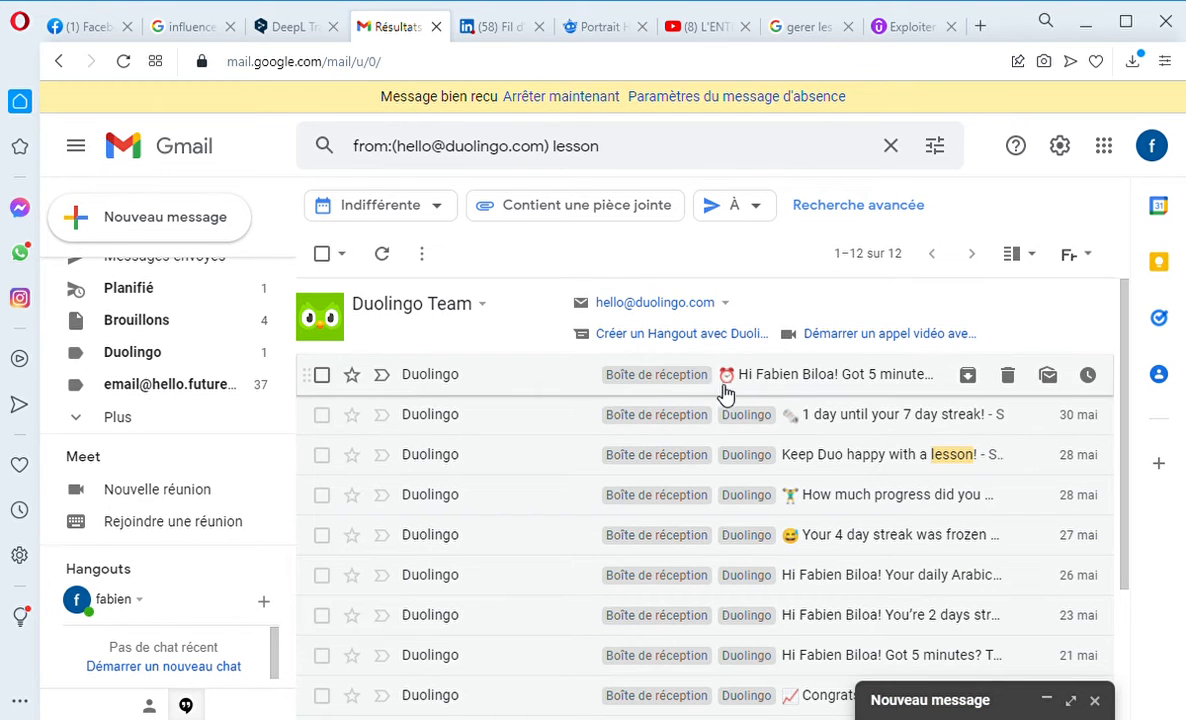
{"action": "scroll", "coordinate": [942, 520], "scroll_direction": "down", "scroll_amount": 2}
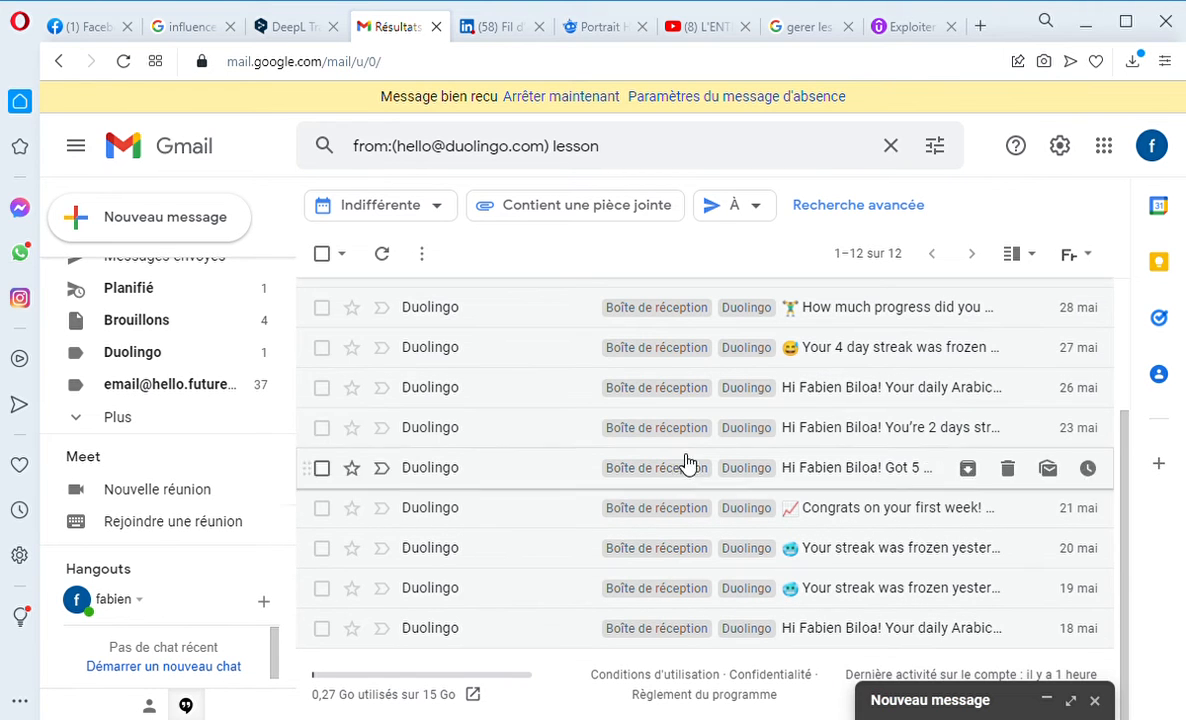
{"action": "scroll", "coordinate": [847, 440], "scroll_direction": "up", "scroll_amount": 2}
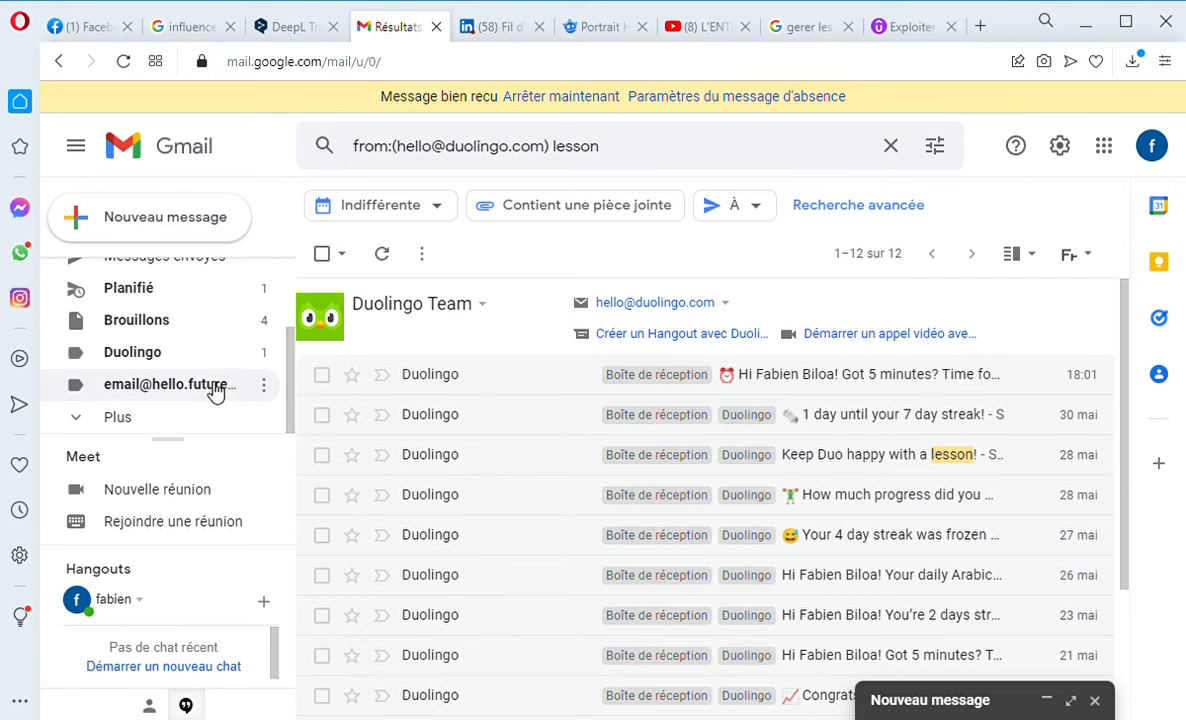
Open the 18:01 Duolingo message about a tiny Arabic lesson and view its available message actions
{"action": "left_click", "coordinate": [539, 388]}
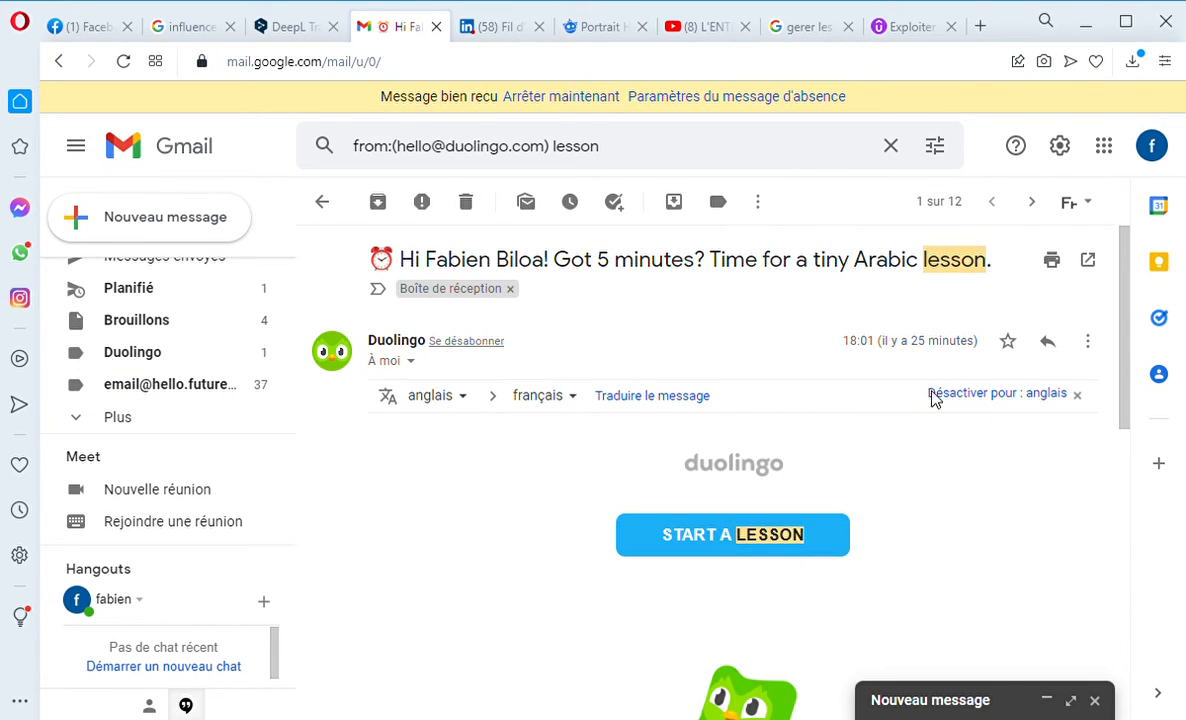
{"action": "left_click", "coordinate": [1092, 347]}
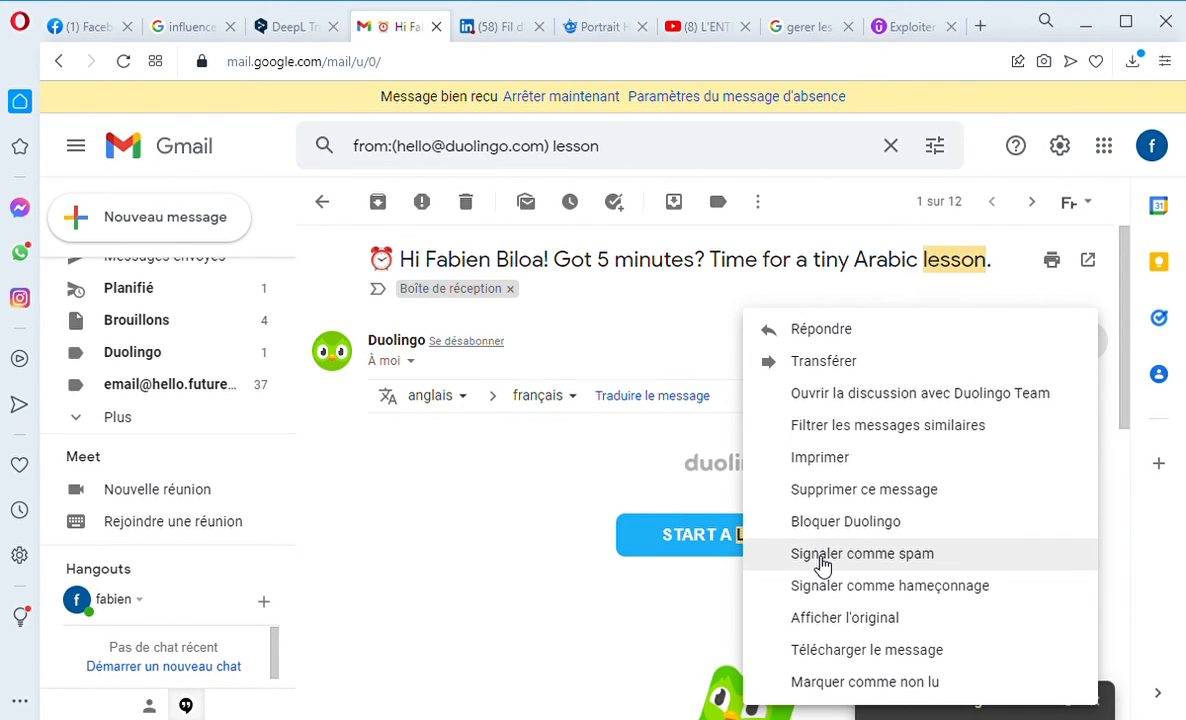
{"action": "left_click", "coordinate": [595, 295]}
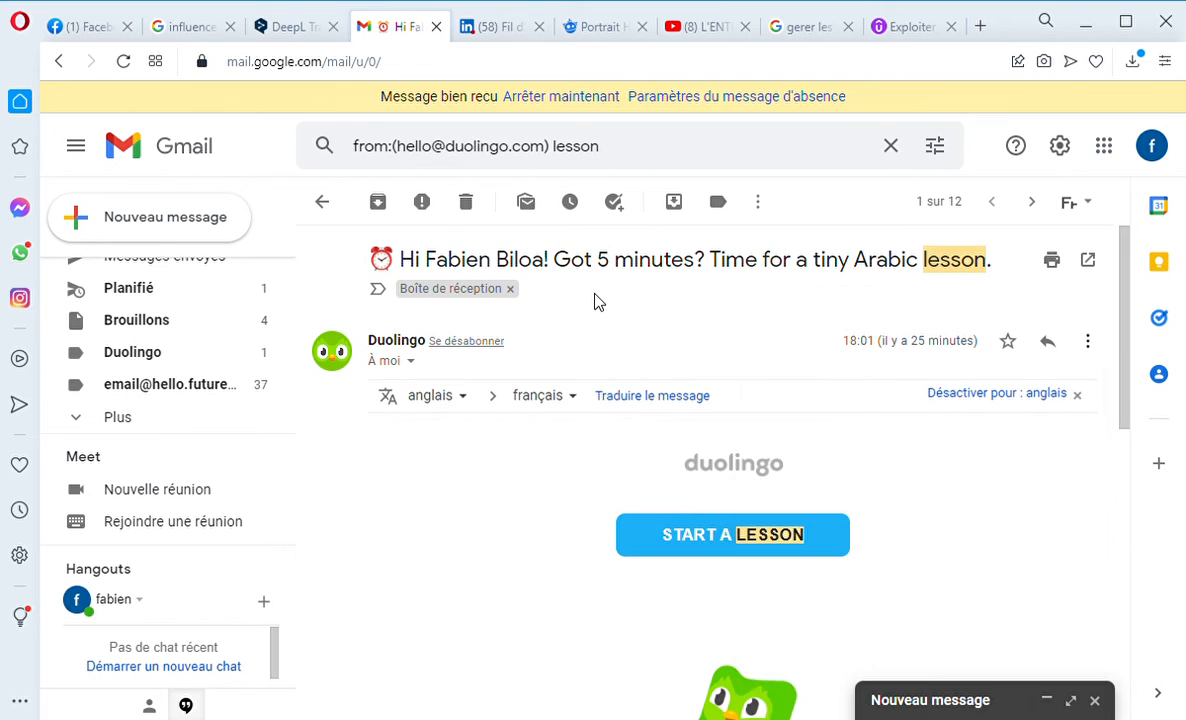